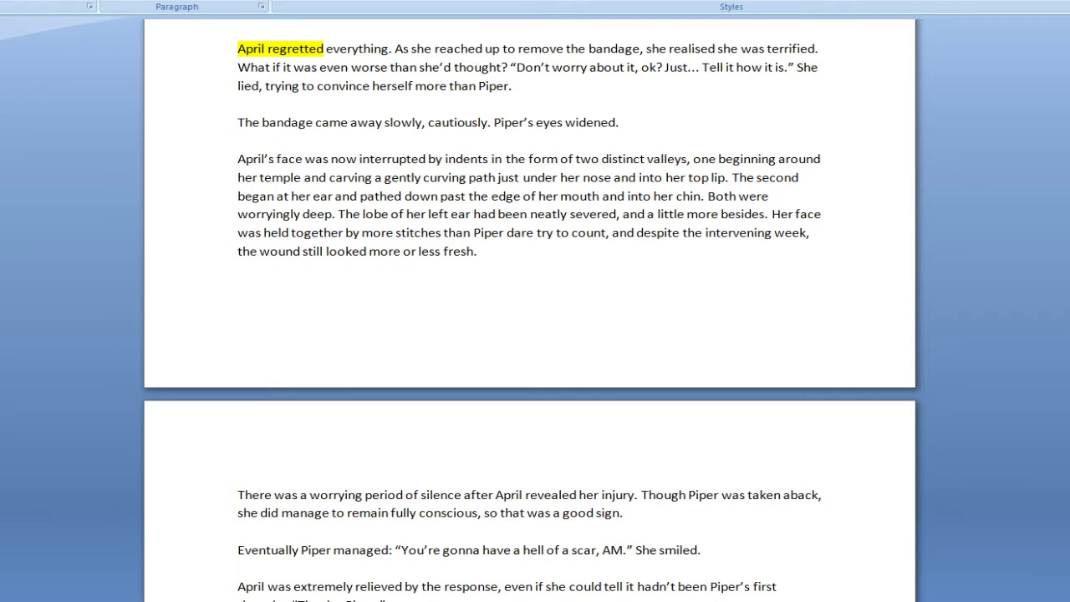
Step: Scroll past the scar conversation to the passage on groups opposing the apocalypse
scroll(1057, 262, "down", 4)
scroll(1058, 262, "down", 1)
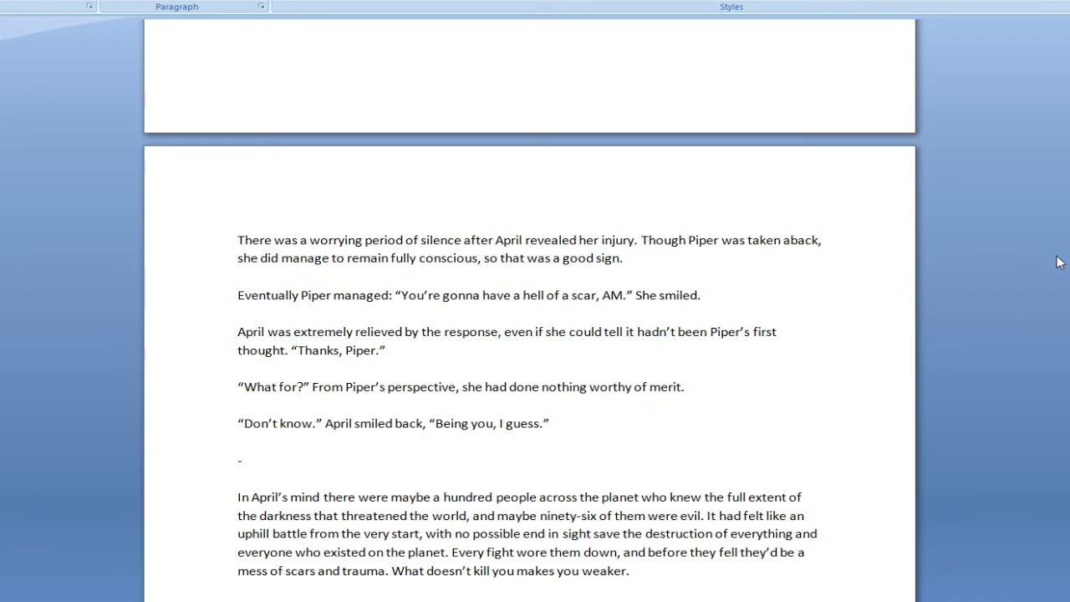
scroll(1059, 262, "down", 3)
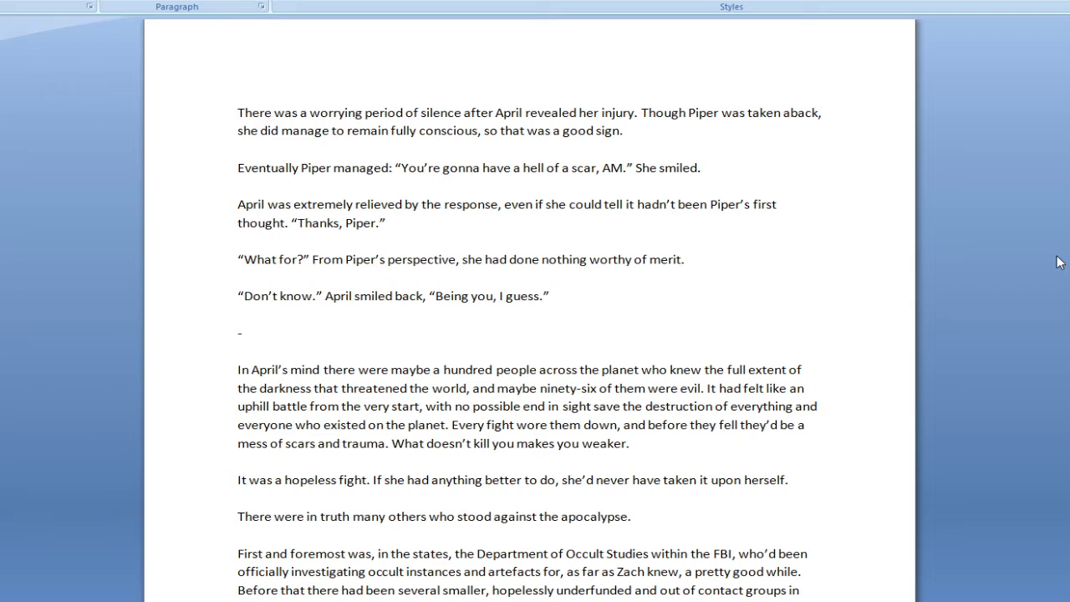
scroll(1059, 262, "down", 1)
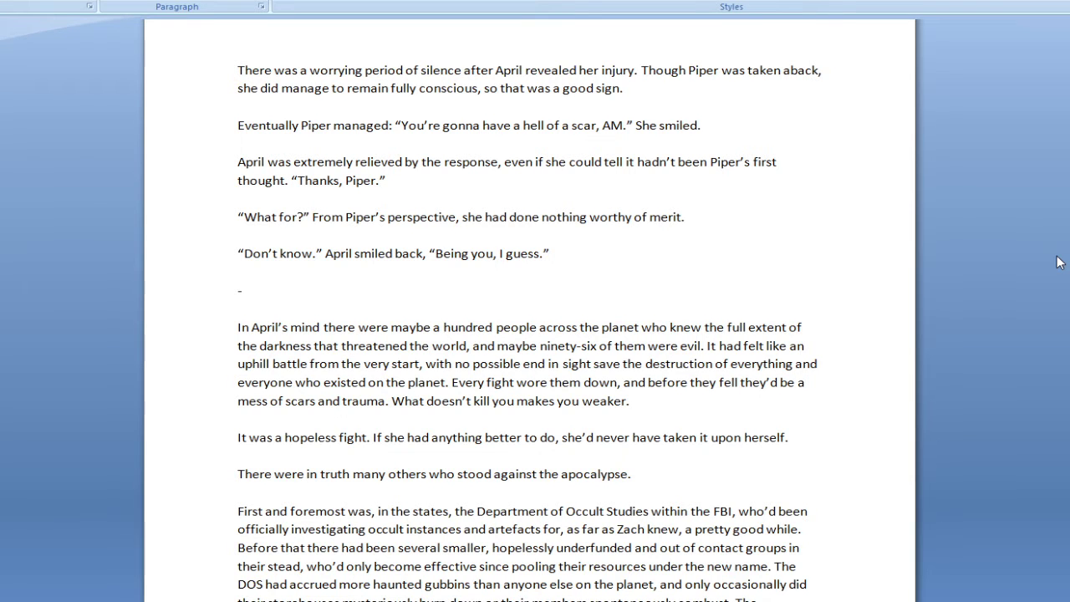
scroll(1059, 262, "down", 2)
scroll(1059, 261, "down", 3)
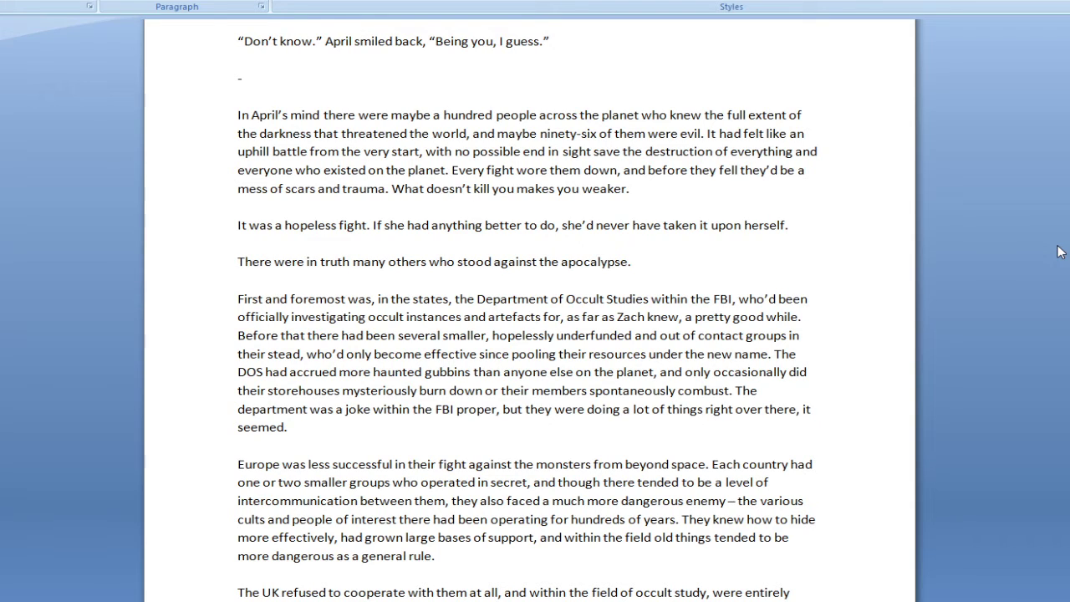
Step: Scroll on to the page bottom ending with 'The UK' and the next page's edge
scroll(1060, 251, "down", 1)
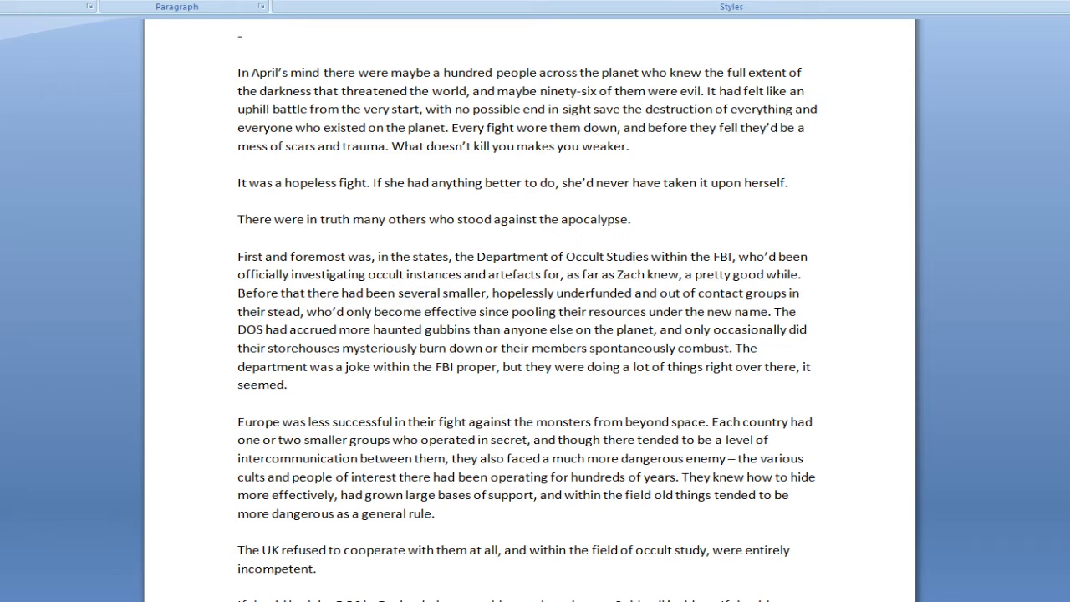
scroll(535, 310, "down", 1)
scroll(536, 310, "down", 1)
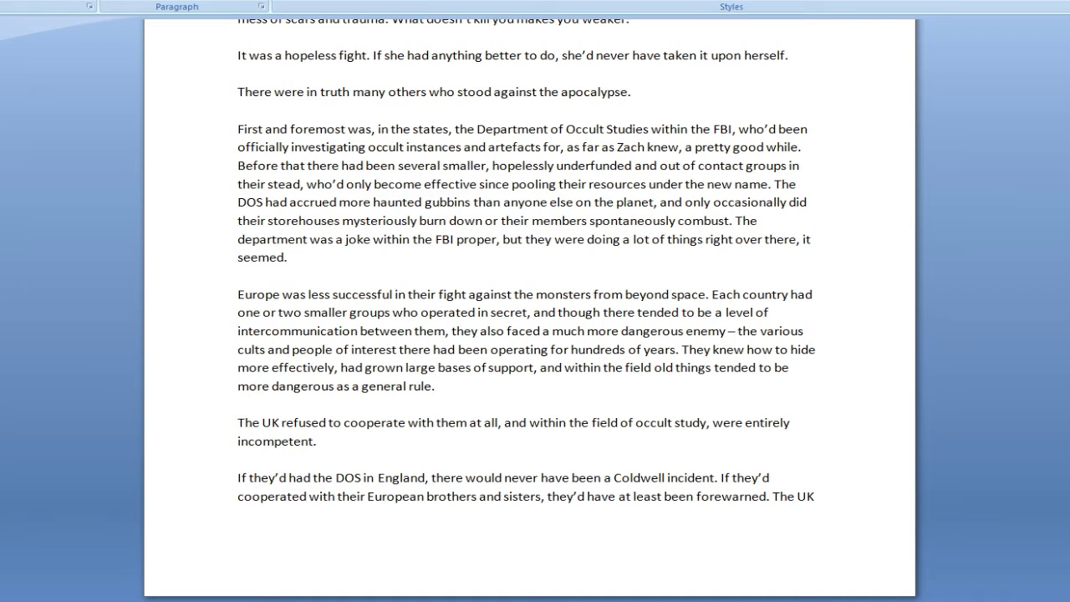
scroll(530, 301, "down", 1)
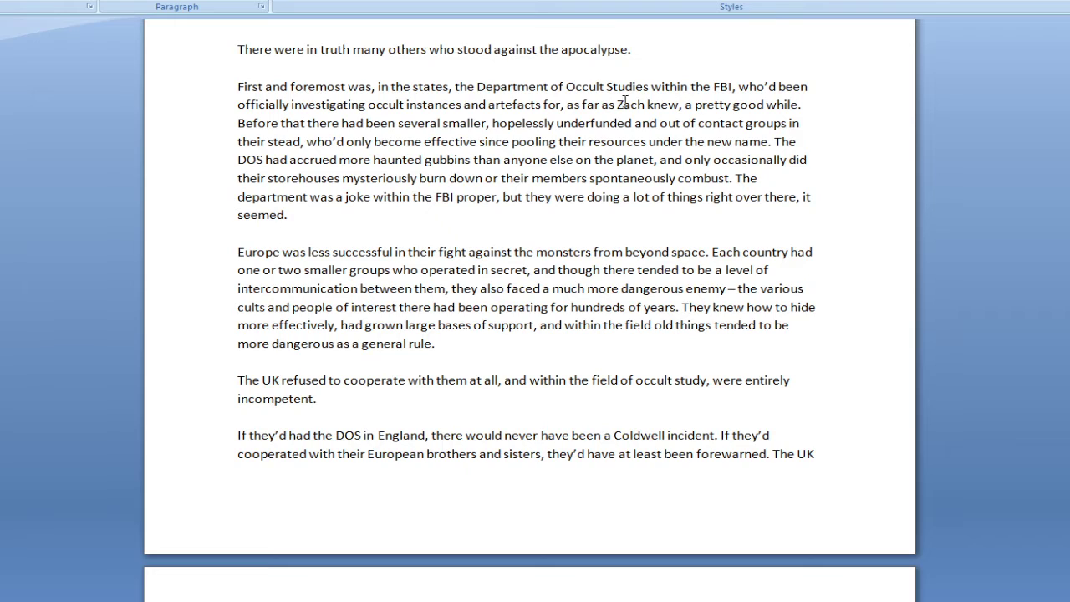
left_click(567, 86)
left_click_drag(567, 86, 615, 87)
scroll(884, 109, "up", 3)
left_click(883, 114)
scroll(919, 126, "down", 2)
scroll(962, 141, "down", 1)
scroll(1051, 118, "down", 5)
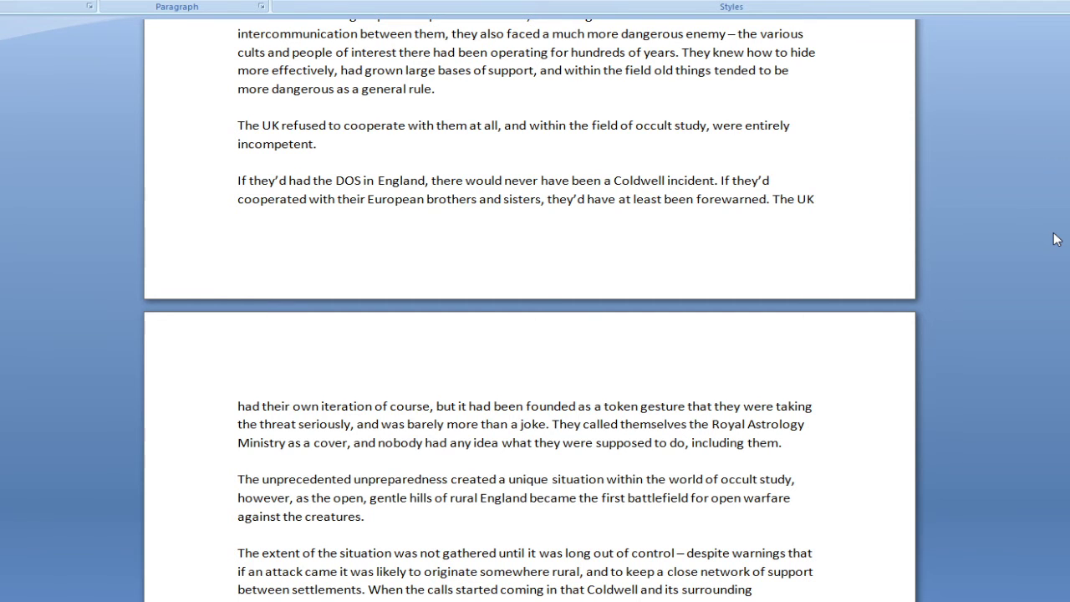
scroll(1055, 239, "down", 4)
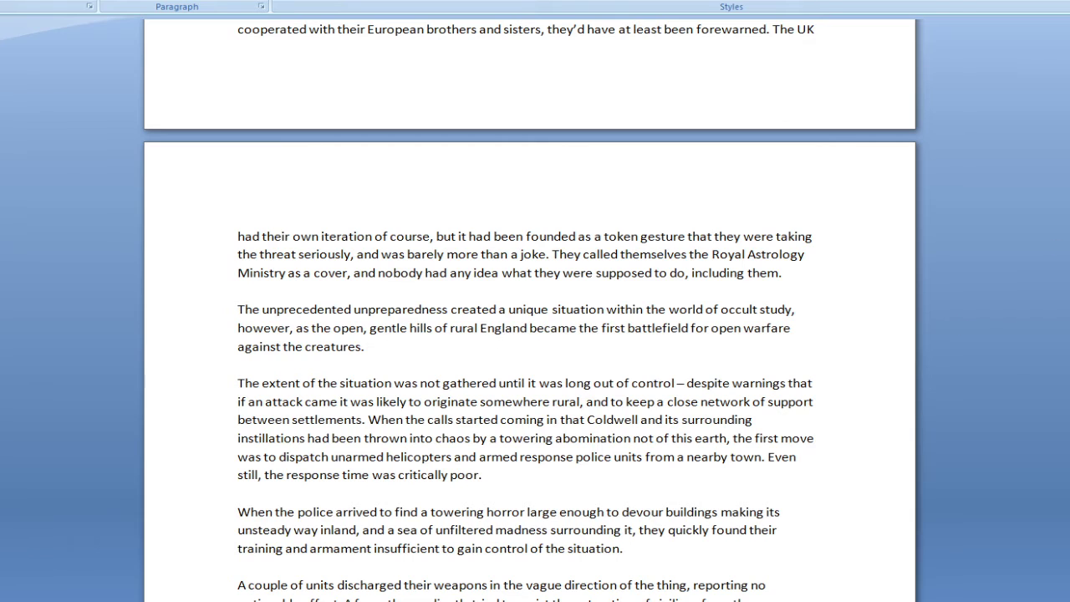
scroll(530, 335, "down", 2)
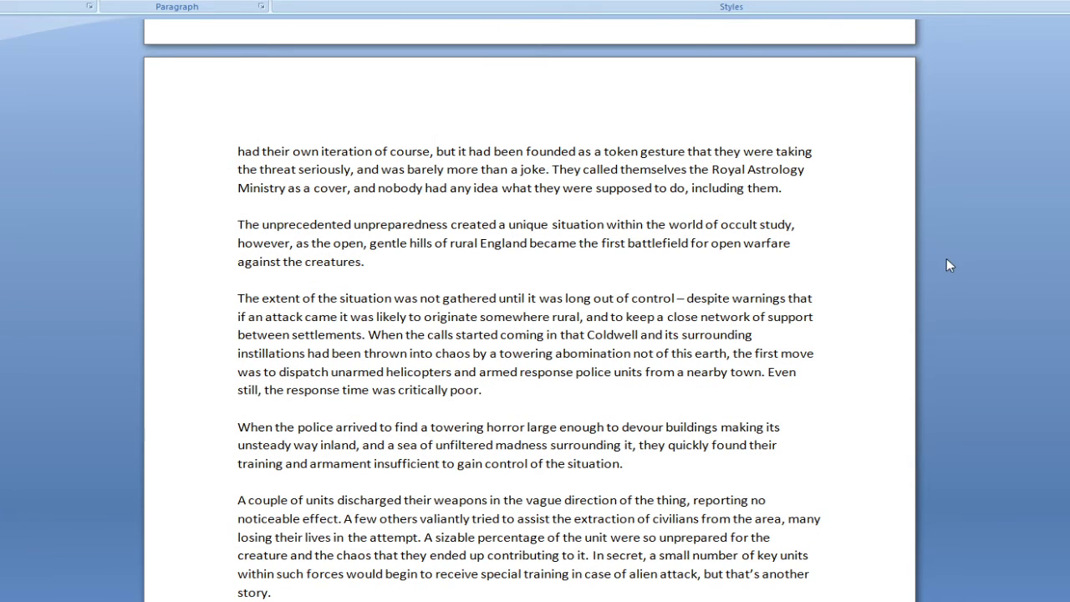
scroll(970, 268, "down", 1)
scroll(989, 273, "down", 1)
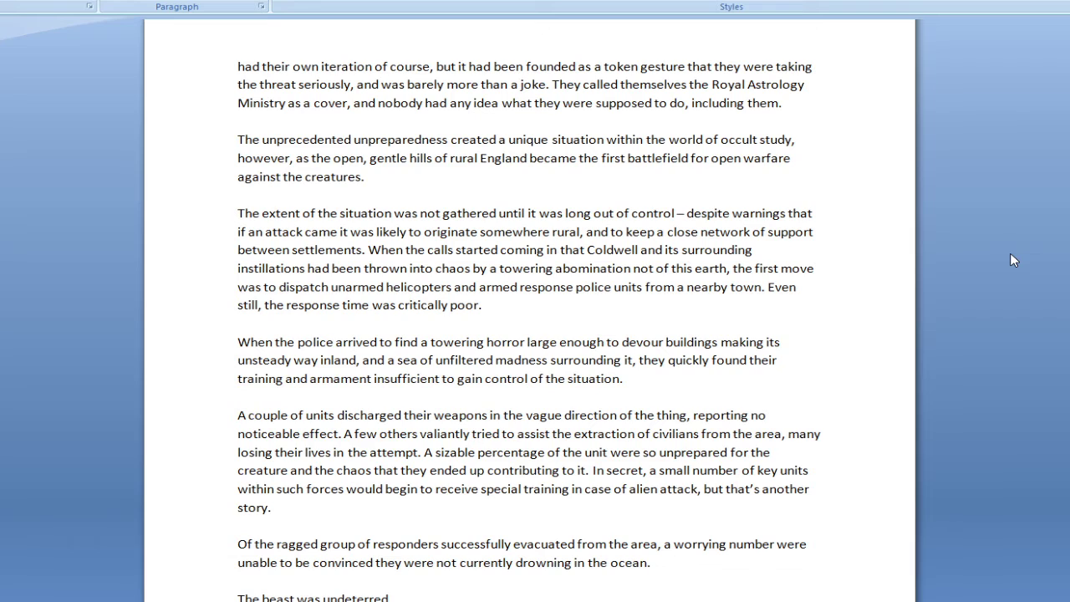
left_click(998, 264)
scroll(530, 311, "down", 1)
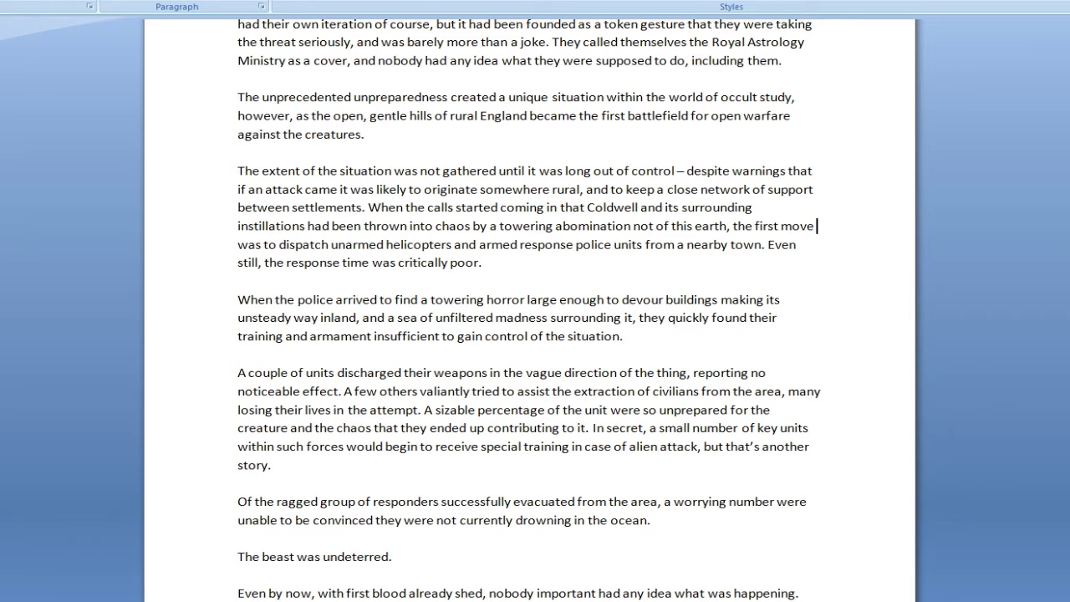
scroll(958, 132, "down", 3)
scroll(958, 132, "up", 2)
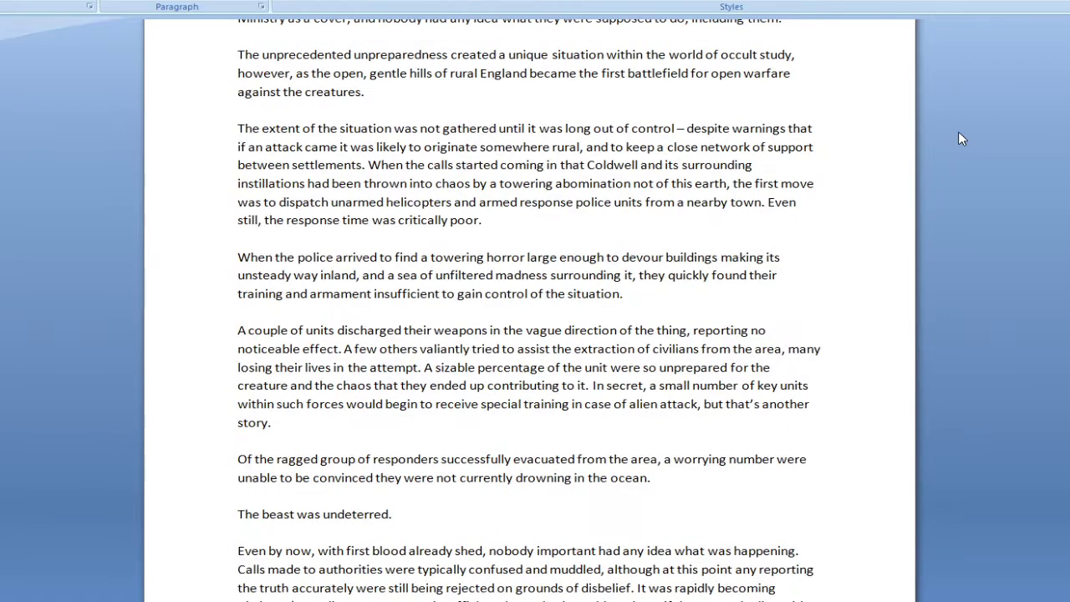
scroll(959, 133, "down", 2)
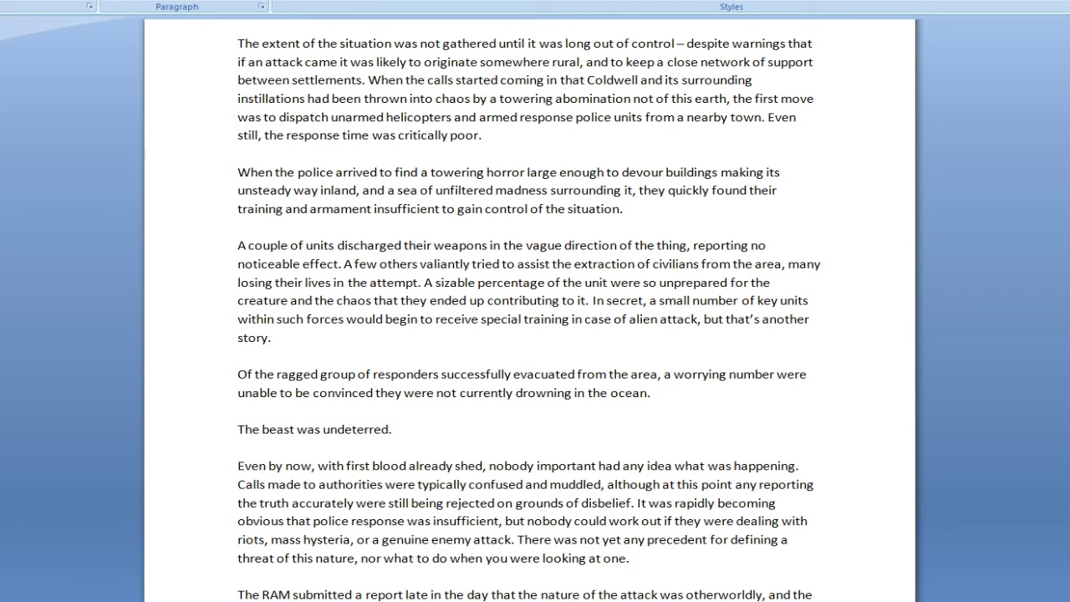
scroll(529, 310, "down", 1)
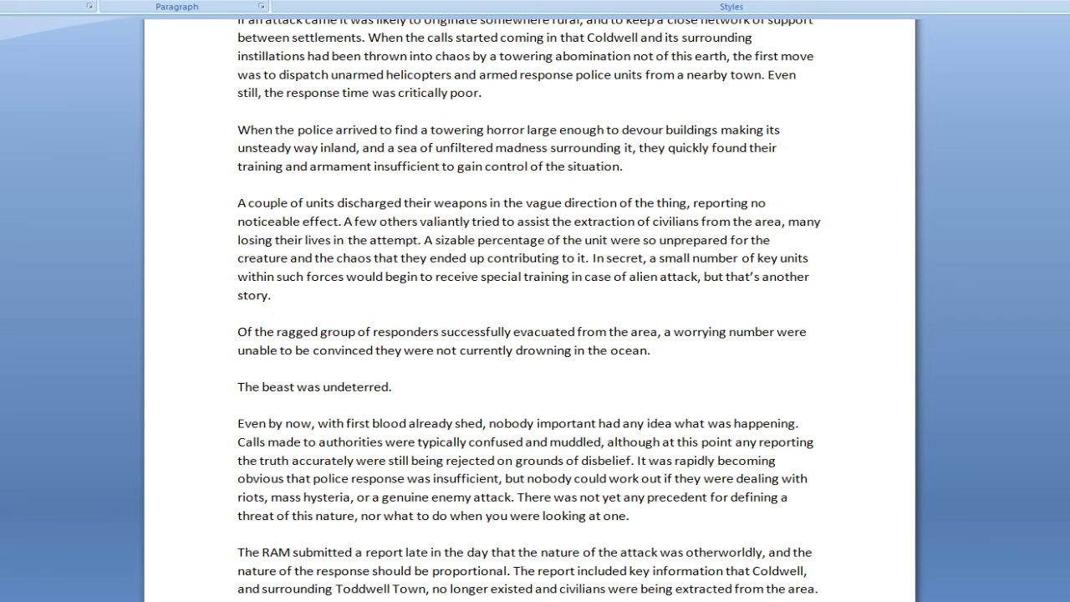
Step: Scroll to where the officials paragraph continues onto the next page
scroll(535, 301, "down", 5)
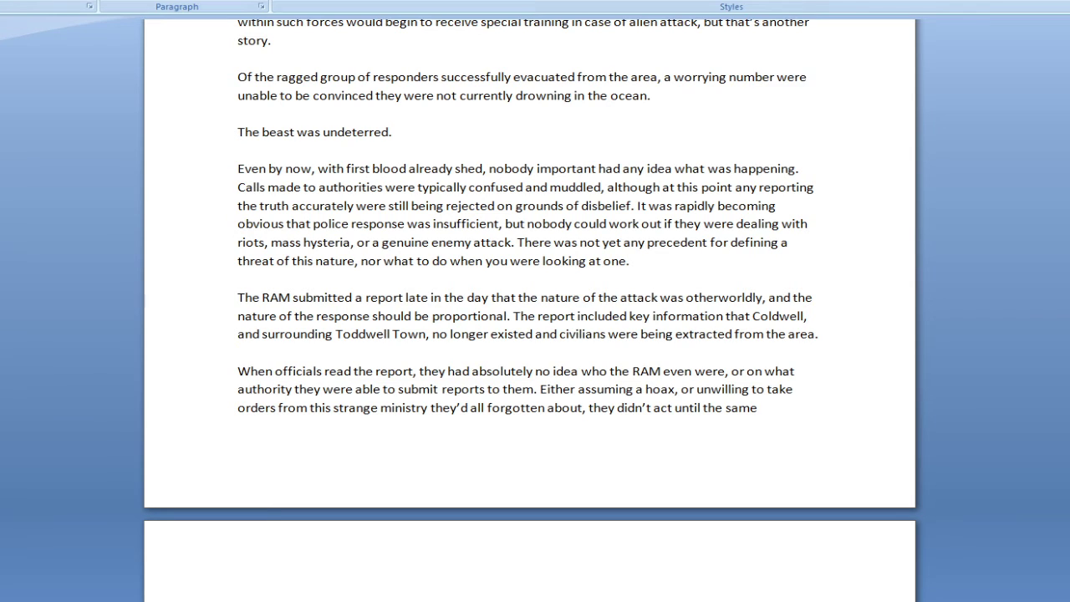
scroll(530, 308, "down", 1)
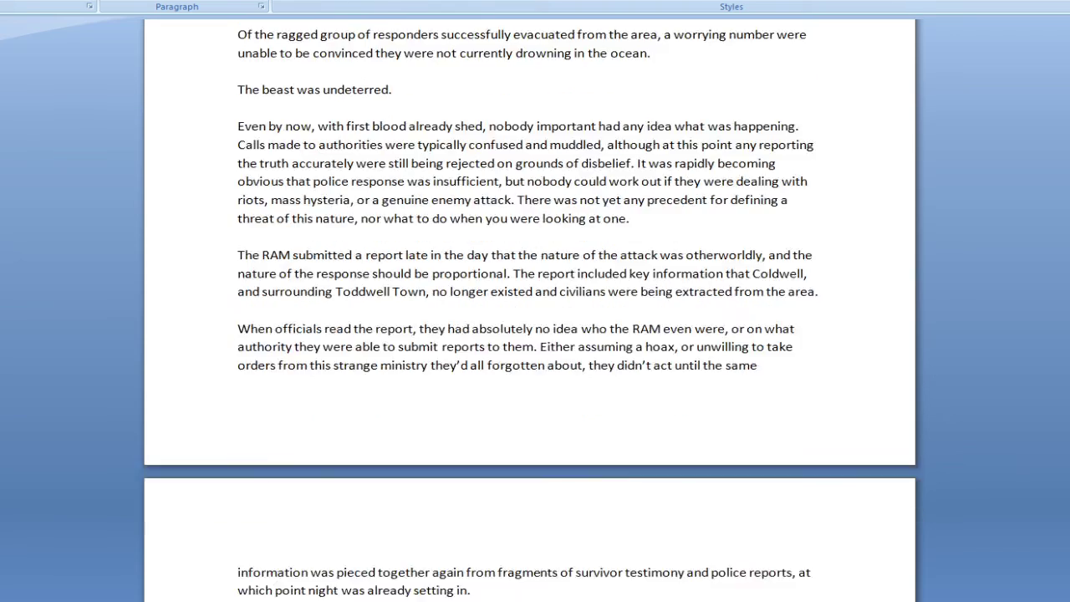
Step: Scroll to the Royal Army retreat and the Apache helicopters being ordered
scroll(530, 308, "down", 5)
scroll(530, 308, "down", 2)
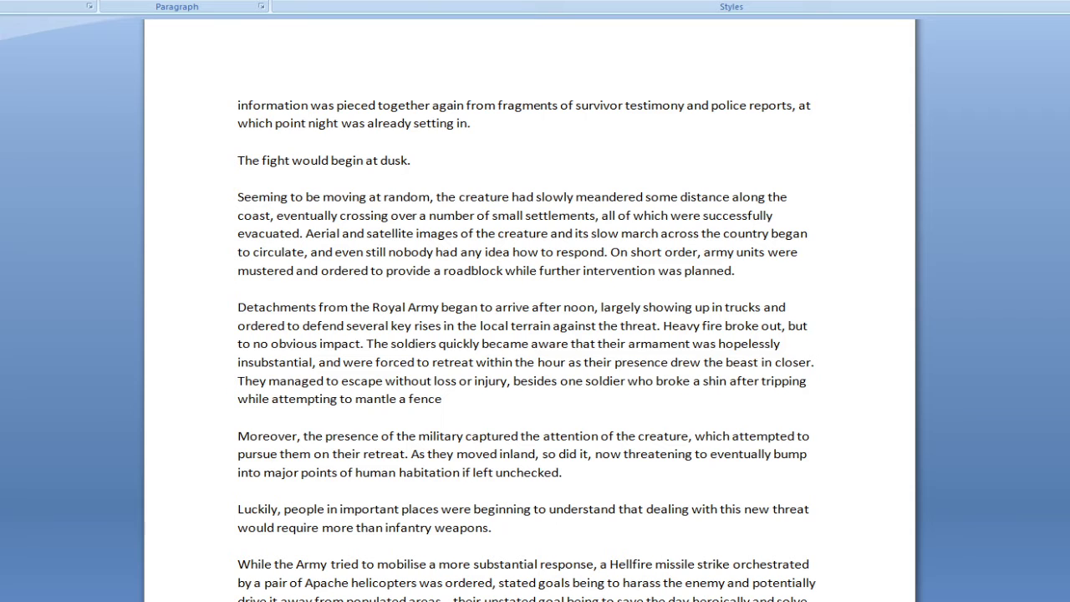
Step: Scroll to the Lesser Graves defence and the creature finally brought down
scroll(531, 334, "down", 4)
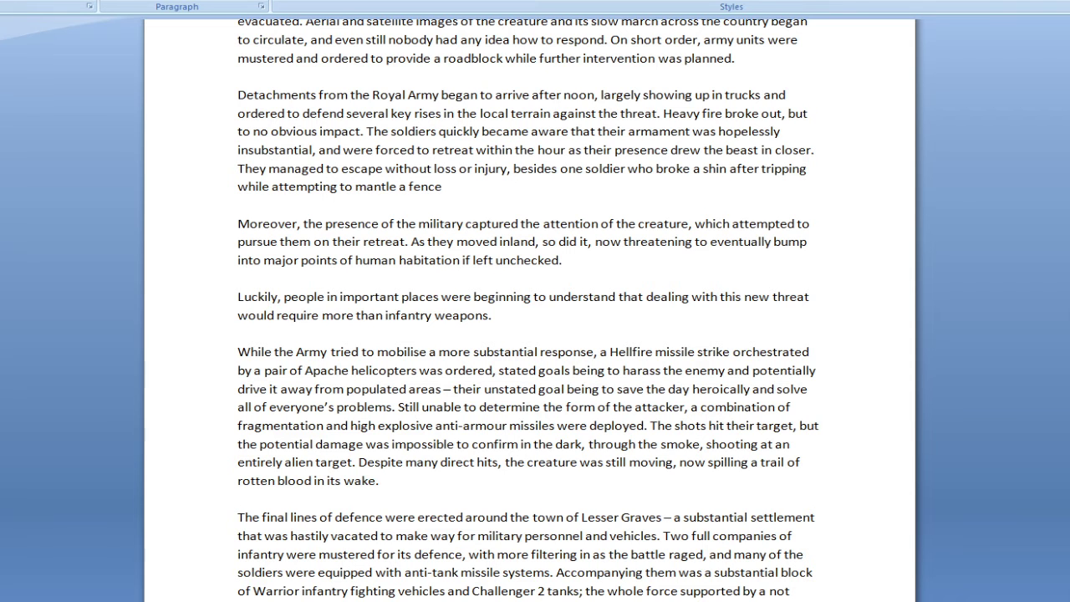
scroll(482, 310, "down", 1)
scroll(482, 309, "down", 2)
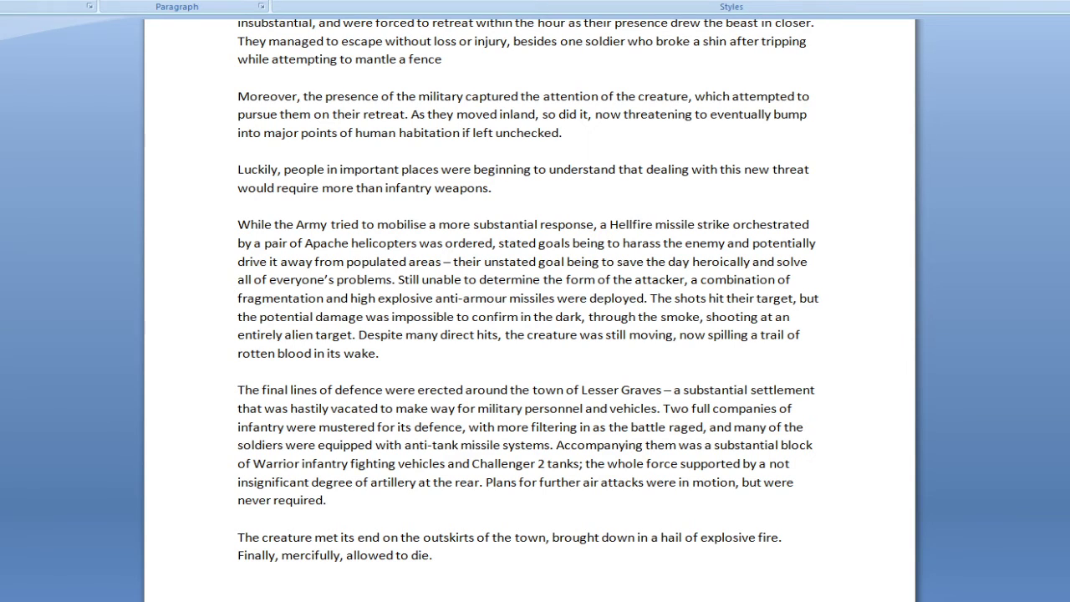
Step: Scroll past the creature's death to the blank page end and next page edge
scroll(532, 309, "down", 2)
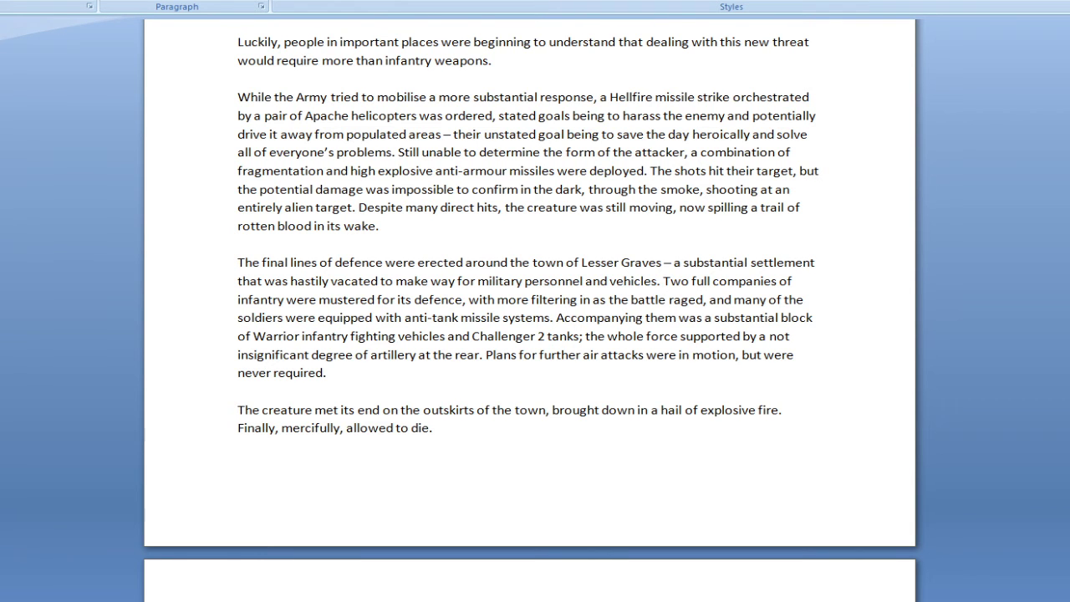
scroll(530, 289, "down", 1)
Step: Scroll to the next page: the RAM overwhelmed and Rob climbing out the window
scroll(531, 290, "down", 4)
scroll(530, 289, "up", 1)
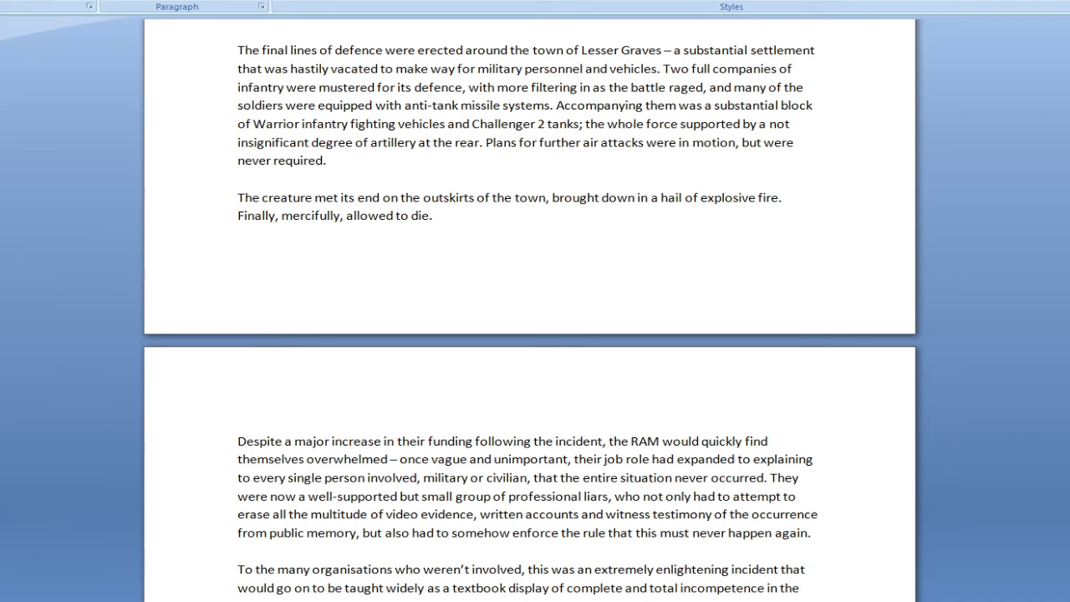
scroll(530, 334, "down", 4)
Step: Scroll slightly further down past Rob's window-escape paragraph
scroll(531, 334, "down", 2)
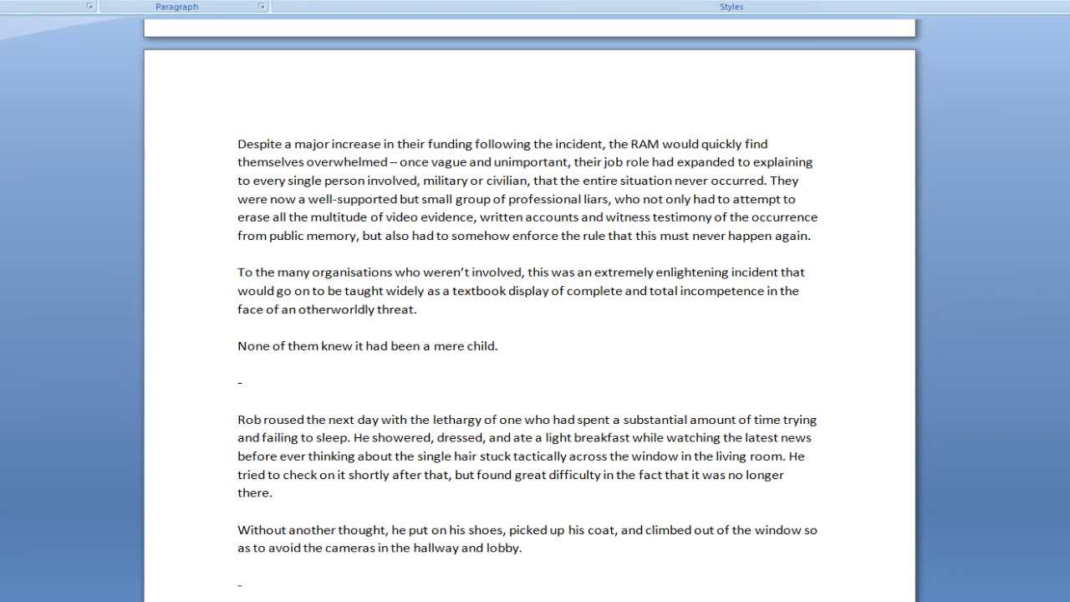
scroll(531, 301, "down", 1)
scroll(531, 301, "down", 2)
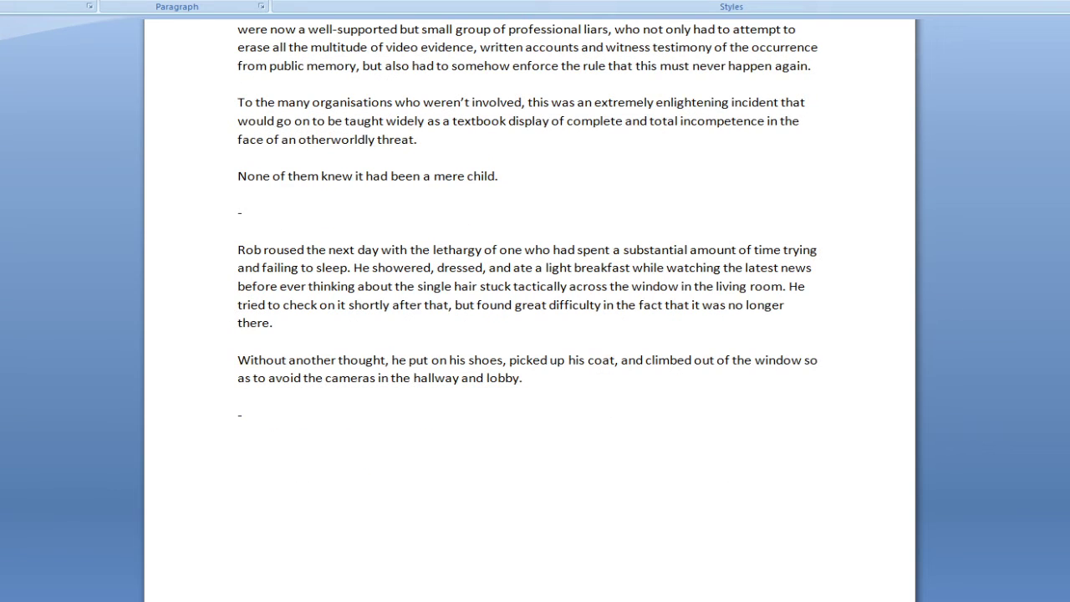
scroll(531, 301, "down", 1)
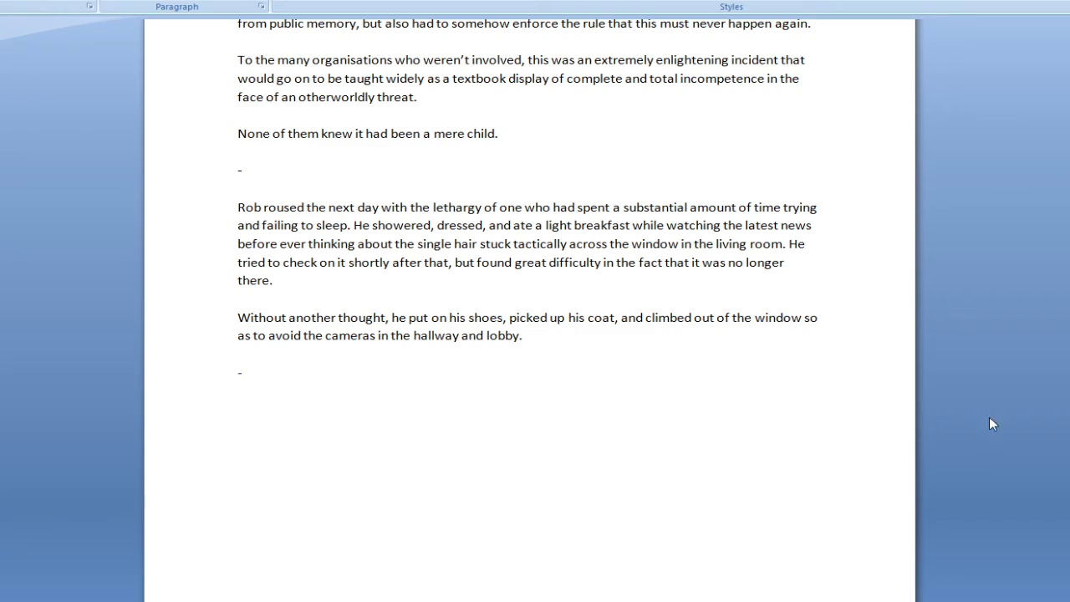
left_click_drag(524, 336, 234, 205)
scroll(596, 350, "up", 8)
scroll(667, 418, "up", 10)
scroll(667, 424, "up", 9)
scroll(667, 425, "up", 10)
scroll(666, 425, "up", 10)
scroll(667, 424, "up", 6)
scroll(667, 425, "up", 5)
scroll(666, 425, "up", 9)
scroll(666, 425, "down", 9)
scroll(666, 425, "down", 7)
scroll(667, 425, "down", 12)
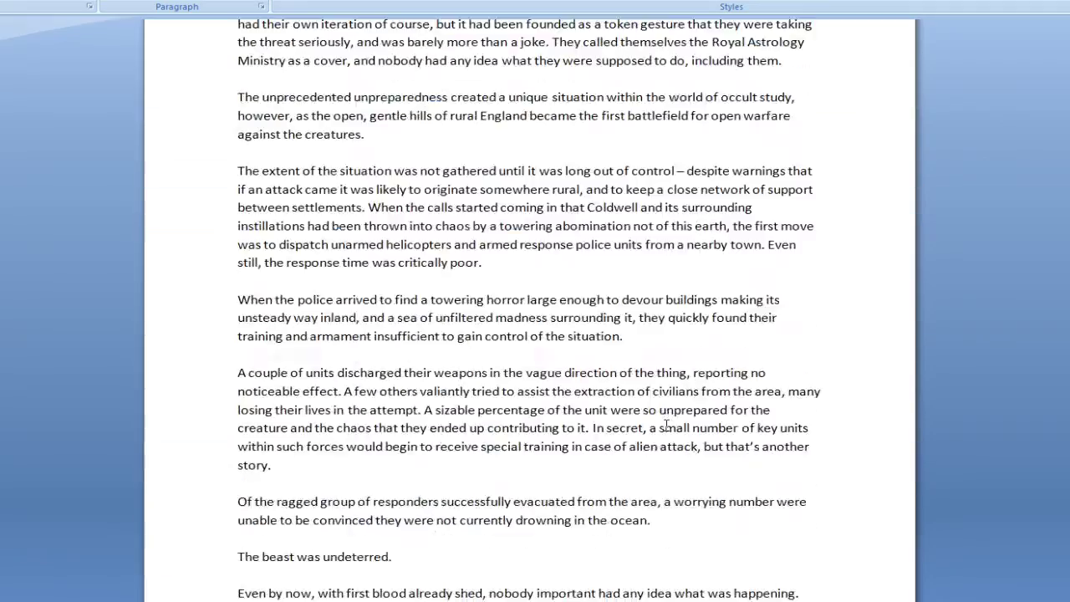
scroll(666, 425, "down", 2)
scroll(666, 425, "down", 1)
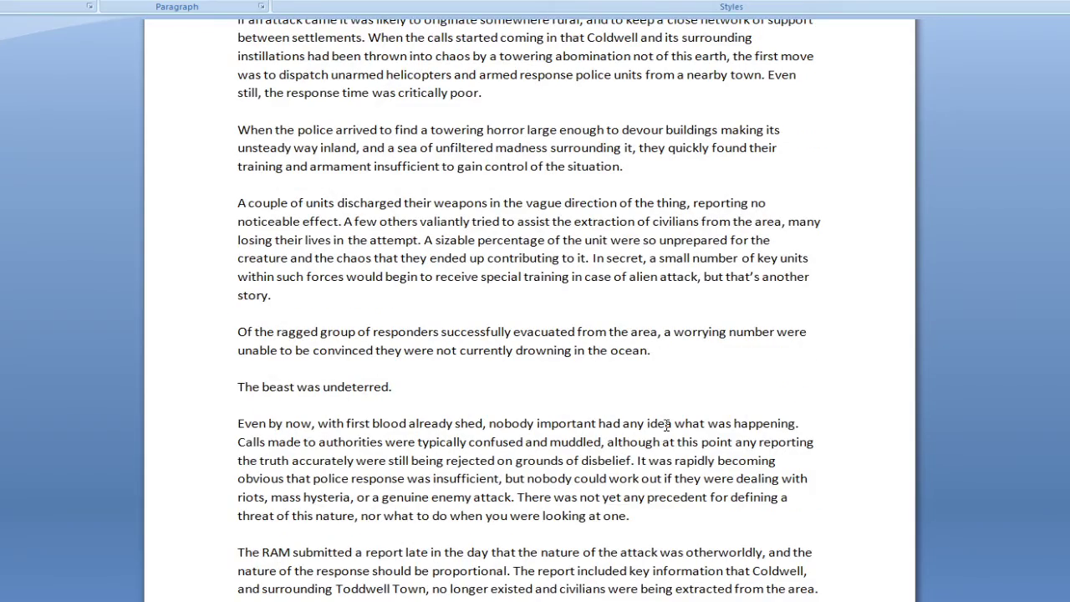
scroll(667, 425, "up", 1)
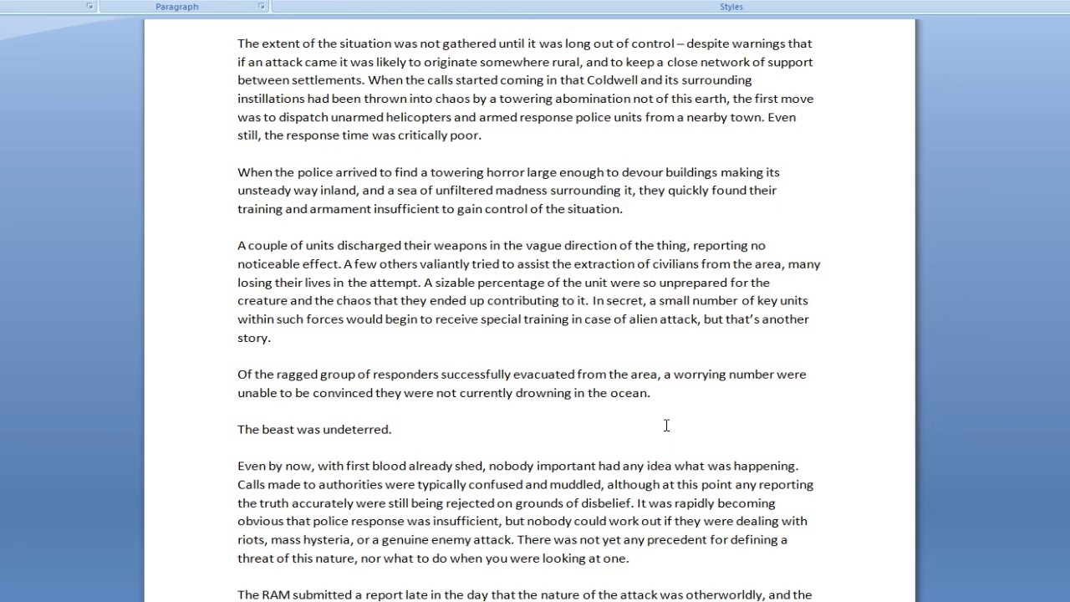
scroll(666, 425, "up", 10)
scroll(492, 378, "down", 5)
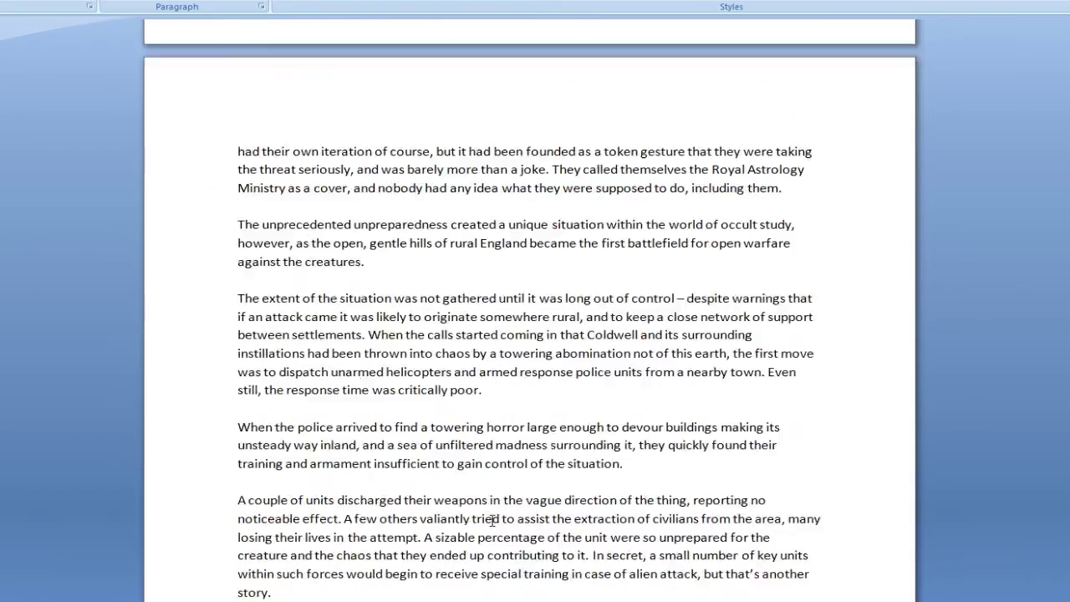
scroll(453, 363, "down", 5)
scroll(453, 363, "down", 8)
scroll(453, 363, "down", 6)
scroll(452, 363, "down", 2)
scroll(452, 363, "down", 2)
scroll(453, 363, "down", 2)
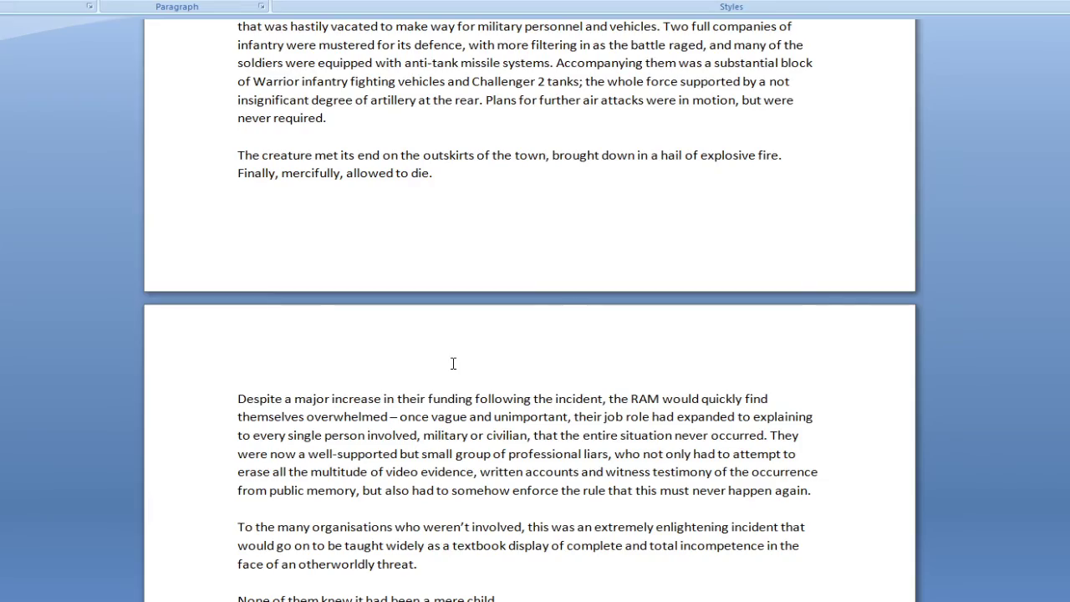
scroll(485, 363, "up", 6)
scroll(521, 355, "up", 9)
scroll(521, 355, "up", 8)
scroll(521, 355, "up", 5)
scroll(521, 355, "up", 4)
scroll(521, 355, "up", 4)
scroll(521, 355, "up", 3)
scroll(521, 355, "up", 2)
scroll(521, 354, "up", 3)
scroll(521, 354, "up", 7)
scroll(521, 355, "up", 2)
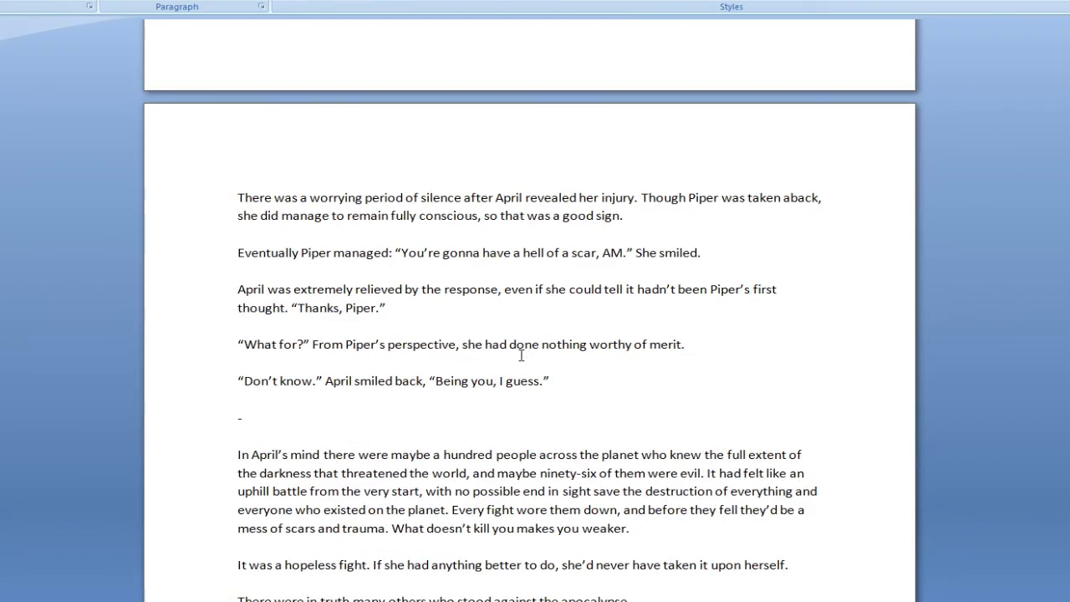
Step: Jump to the draft's end and add an empty paragraph after the final dash
left_click(525, 415)
scroll(525, 416, "down", 5)
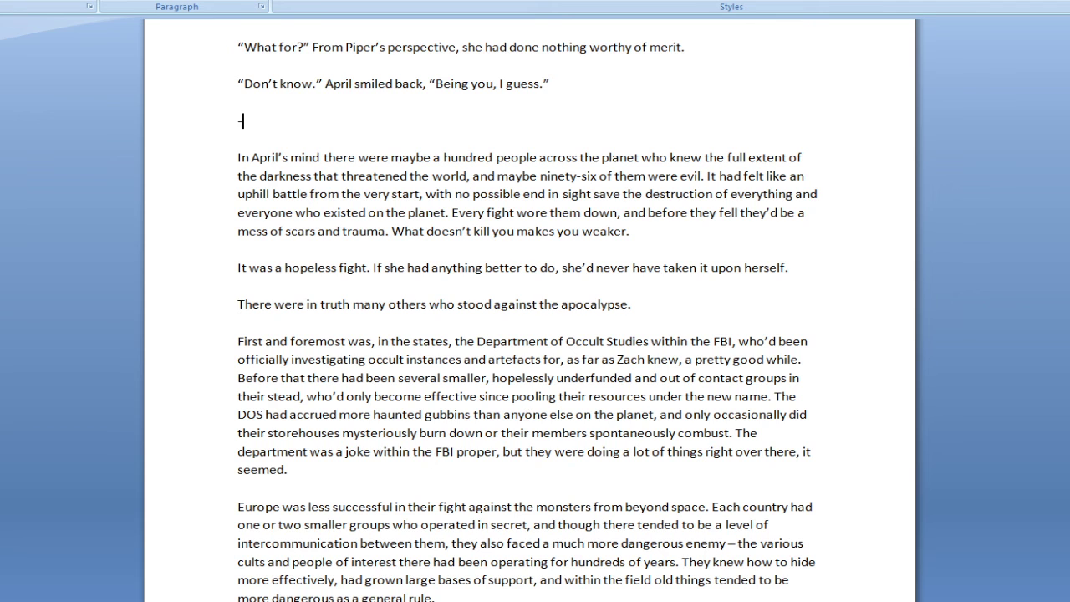
key("ctrl+End")
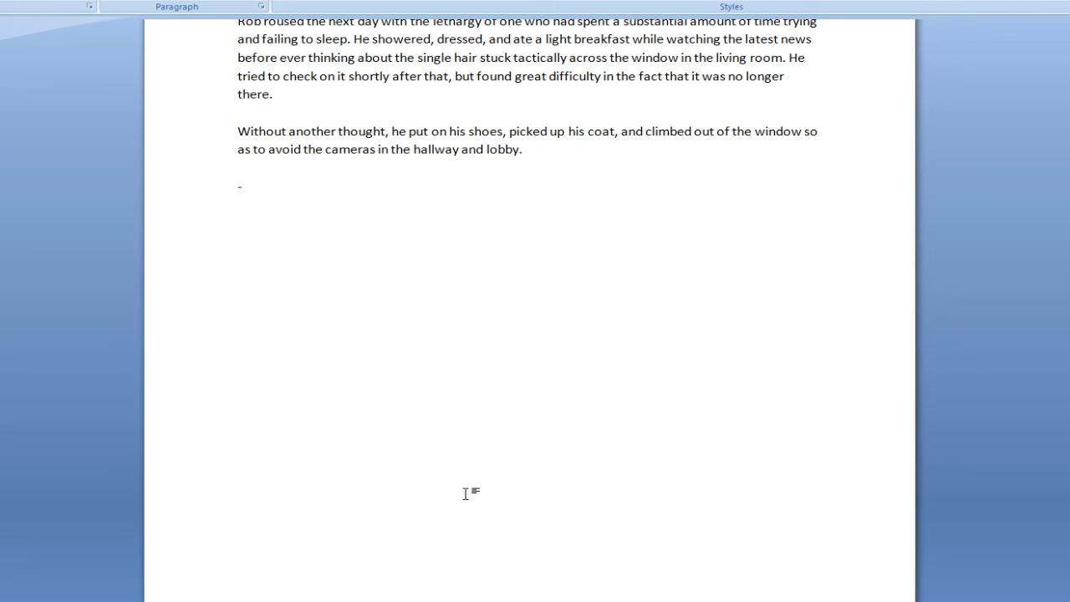
key("Return")
scroll(343, 311, "up", 4)
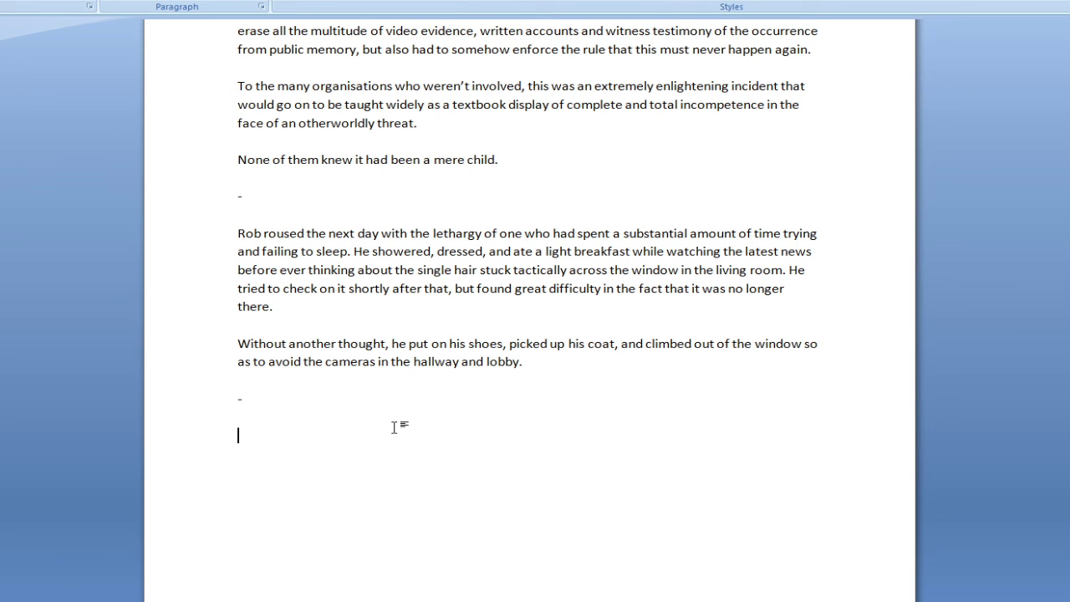
scroll(394, 427, "up", 5)
scroll(394, 429, "up", 5)
scroll(435, 460, "up", 4)
scroll(481, 491, "up", 1)
scroll(480, 491, "up", 2)
scroll(481, 491, "down", 6)
scroll(481, 491, "down", 7)
left_click(220, 228)
left_click(300, 272)
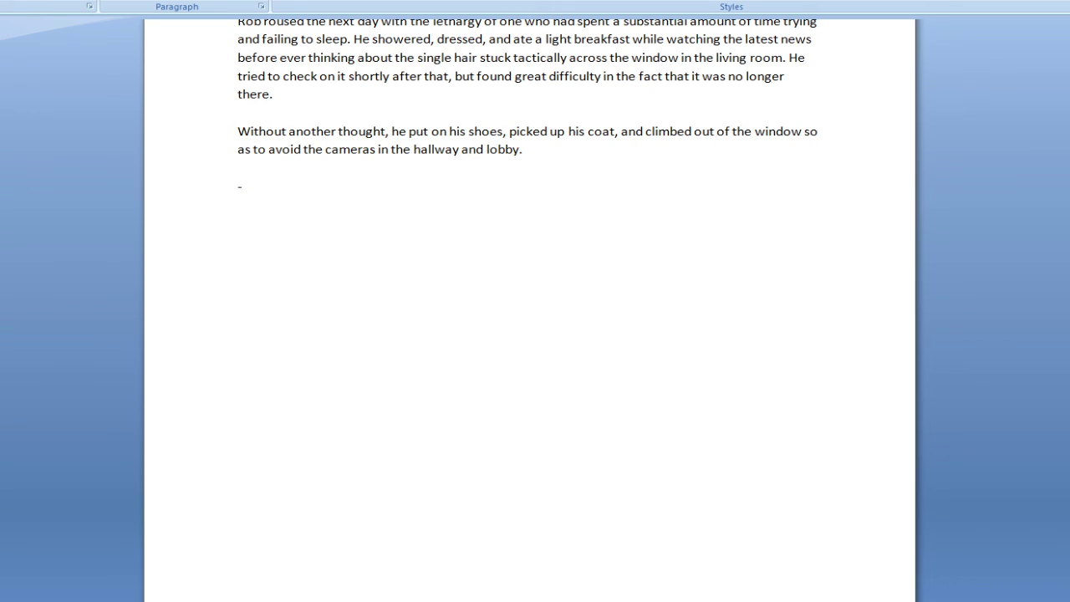
scroll(633, 351, "up", 5)
scroll(633, 353, "up", 5)
scroll(633, 352, "up", 6)
scroll(824, 384, "up", 1)
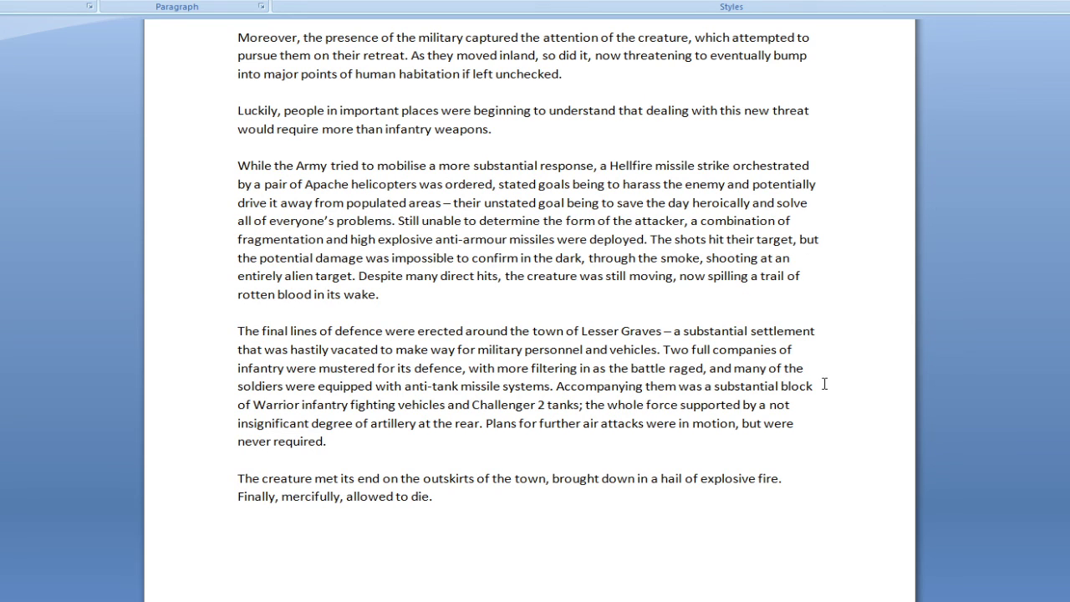
scroll(825, 384, "down", 2)
scroll(824, 383, "down", 7)
scroll(824, 384, "down", 5)
scroll(824, 384, "down", 1)
scroll(824, 384, "down", 1)
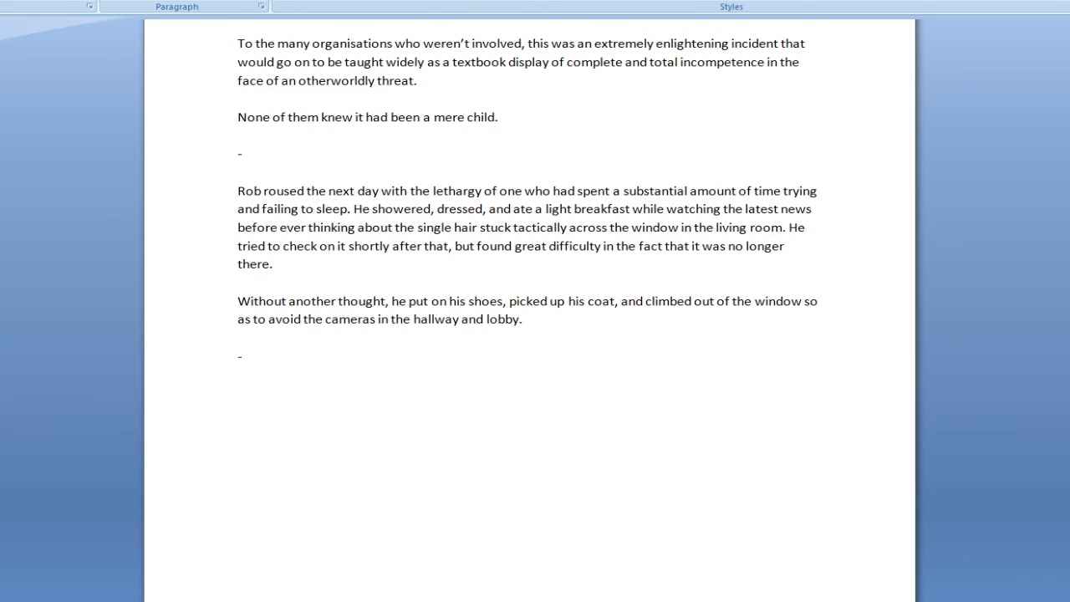
scroll(681, 446, "up", 8)
scroll(682, 452, "up", 4)
scroll(682, 452, "up", 6)
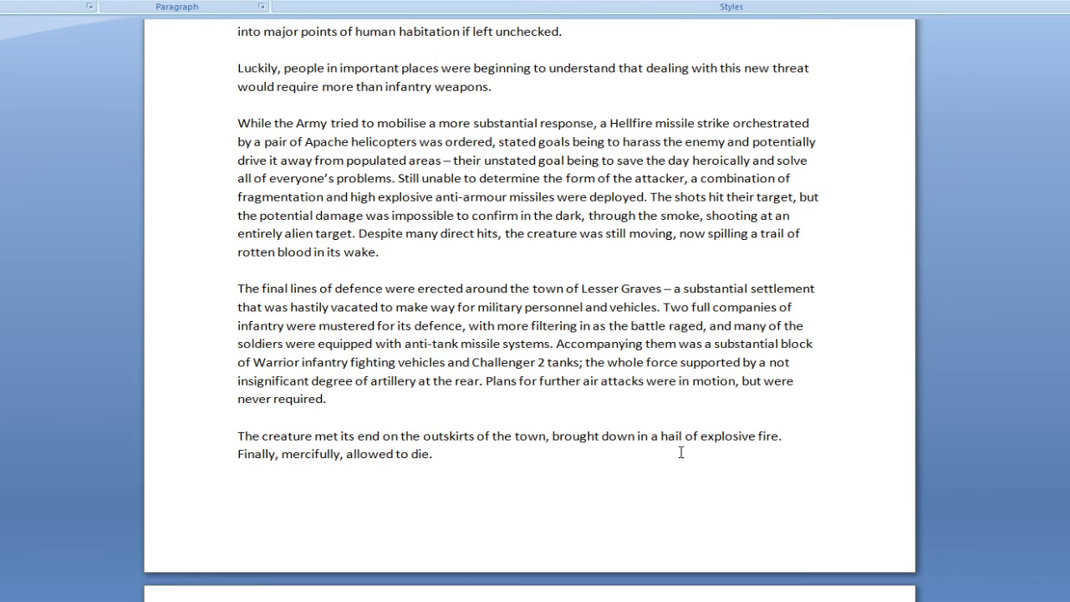
scroll(681, 452, "down", 3)
scroll(681, 452, "up", 2)
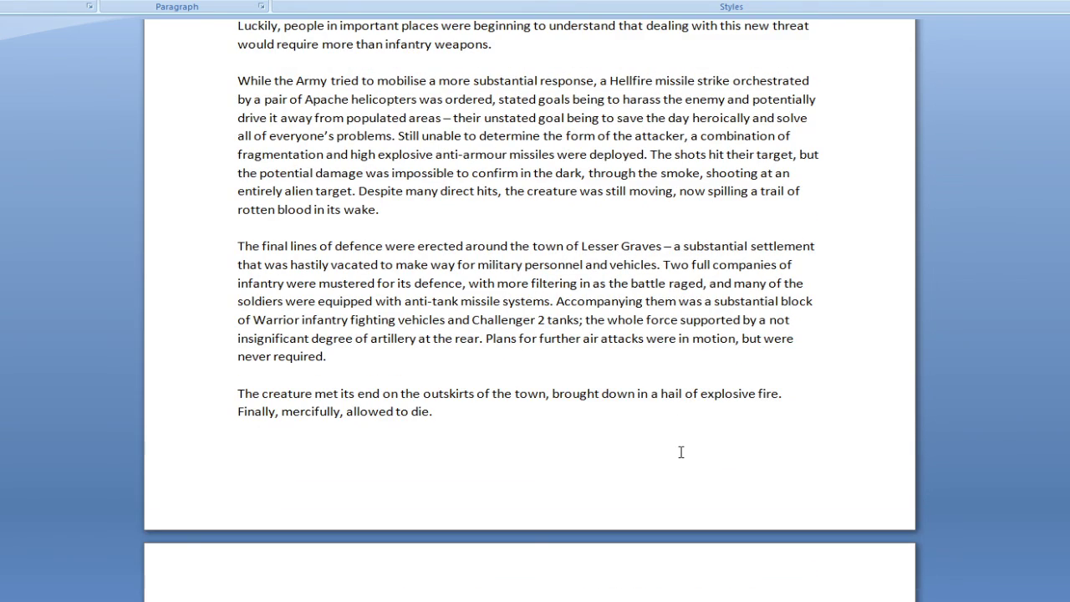
scroll(682, 452, "down", 5)
scroll(681, 453, "down", 5)
scroll(682, 452, "down", 5)
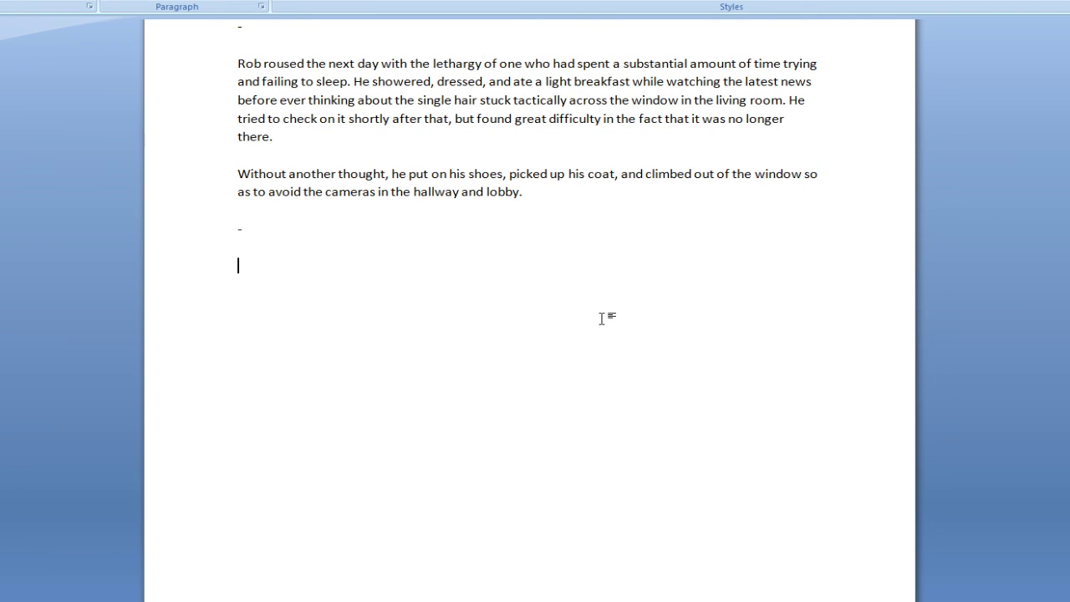